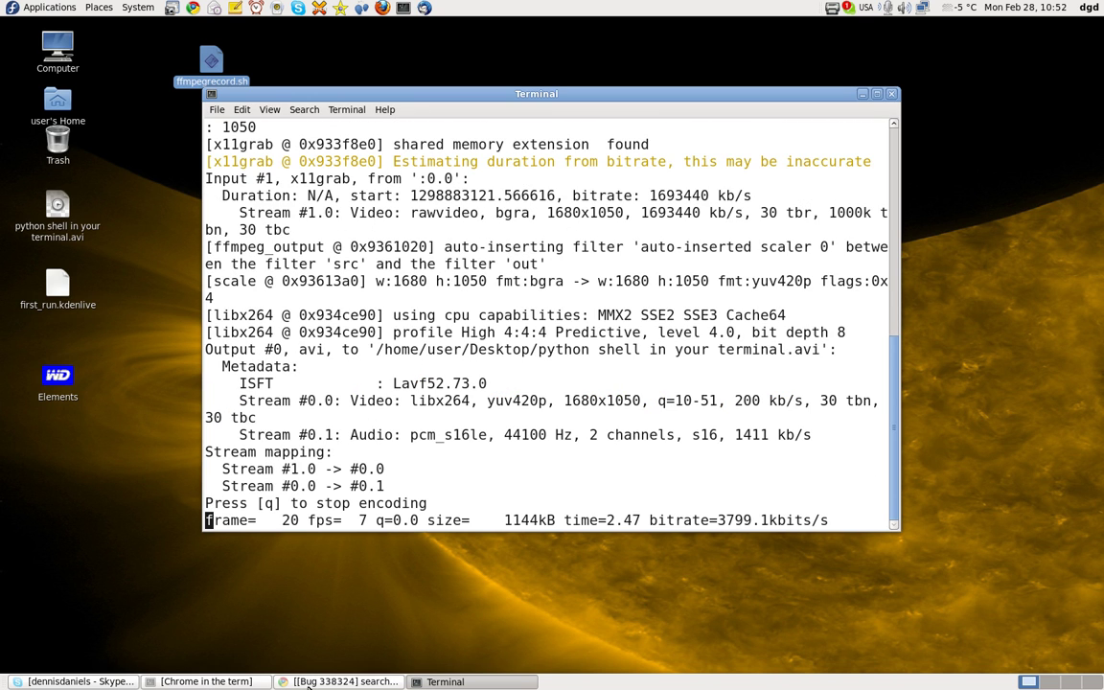
Bring the Gmail window to the front and minimise both open chat conversations
click(335, 681)
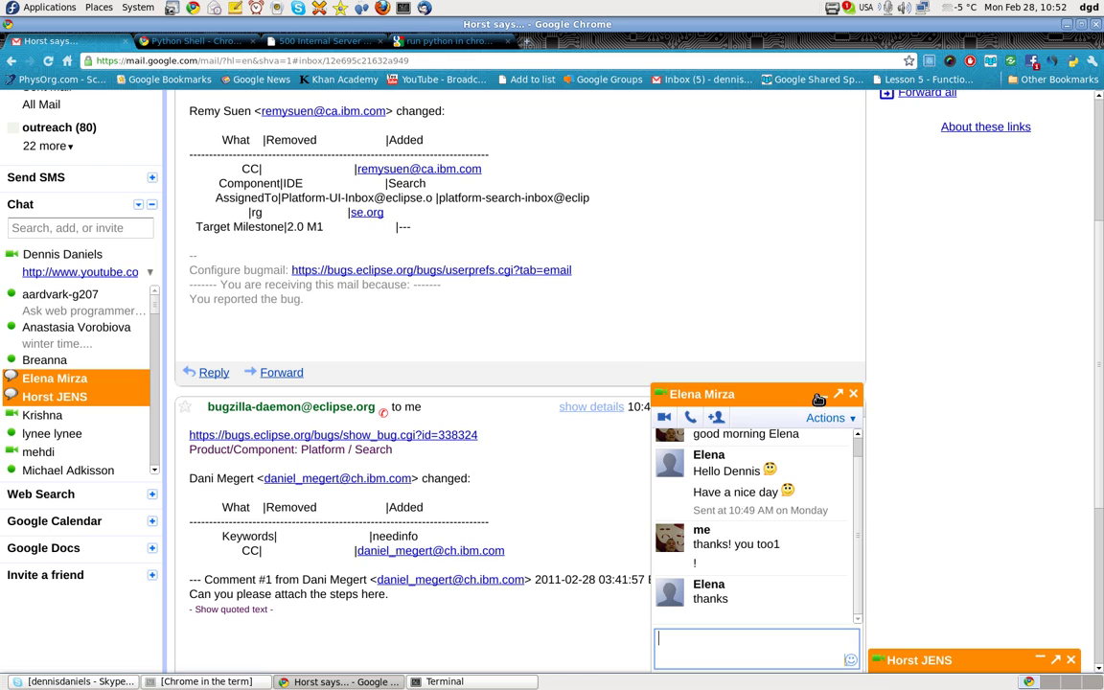
click(818, 399)
click(1039, 660)
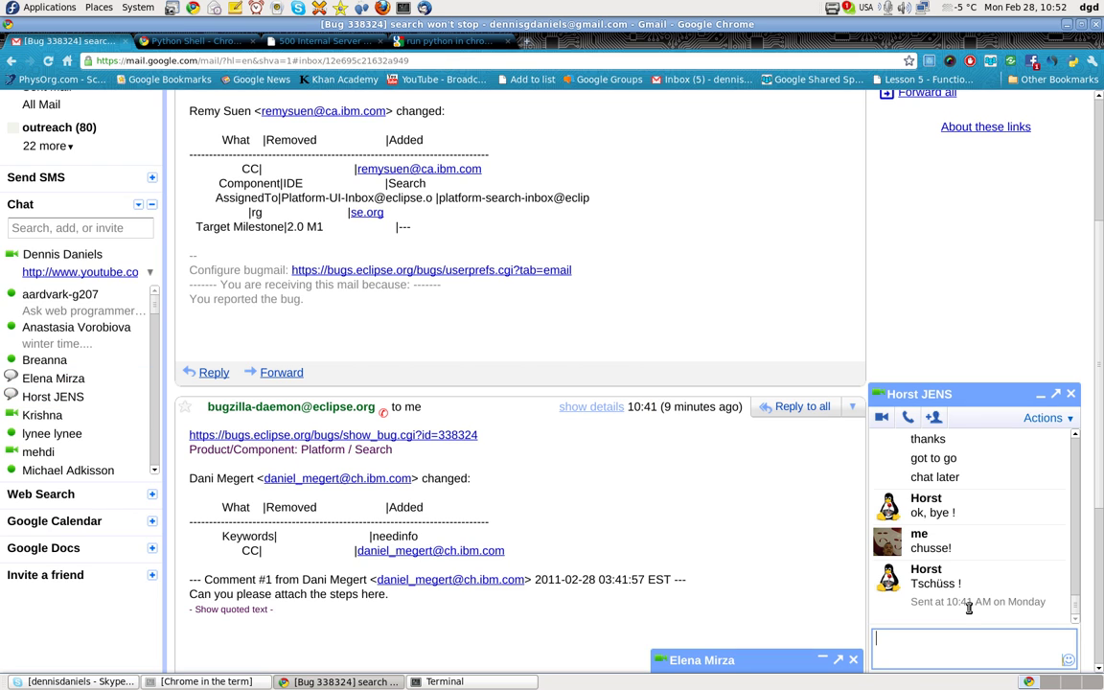
click(925, 394)
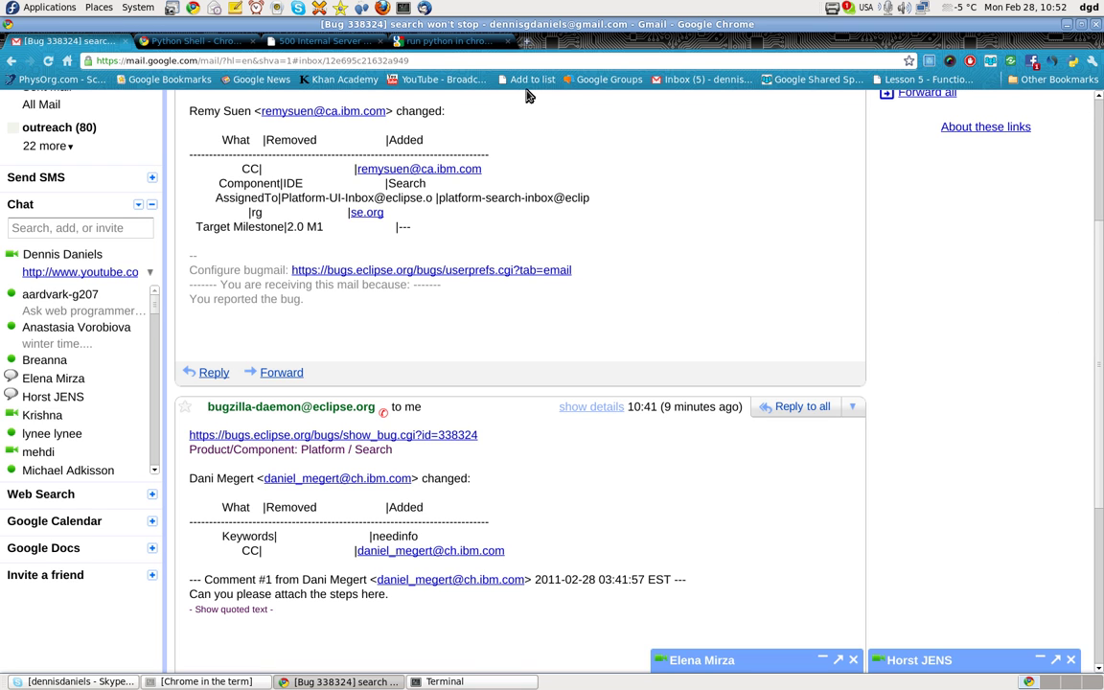
Switch to the Python Shell Web Store page and open the extension's console from the toolbar
click(446, 41)
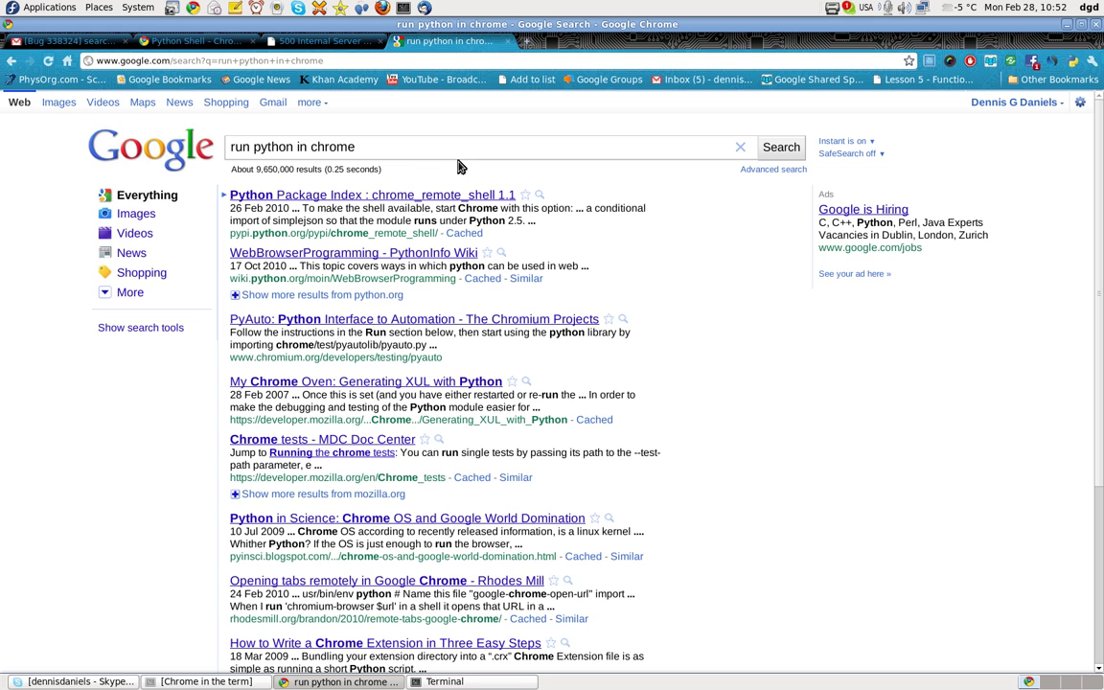
click(192, 41)
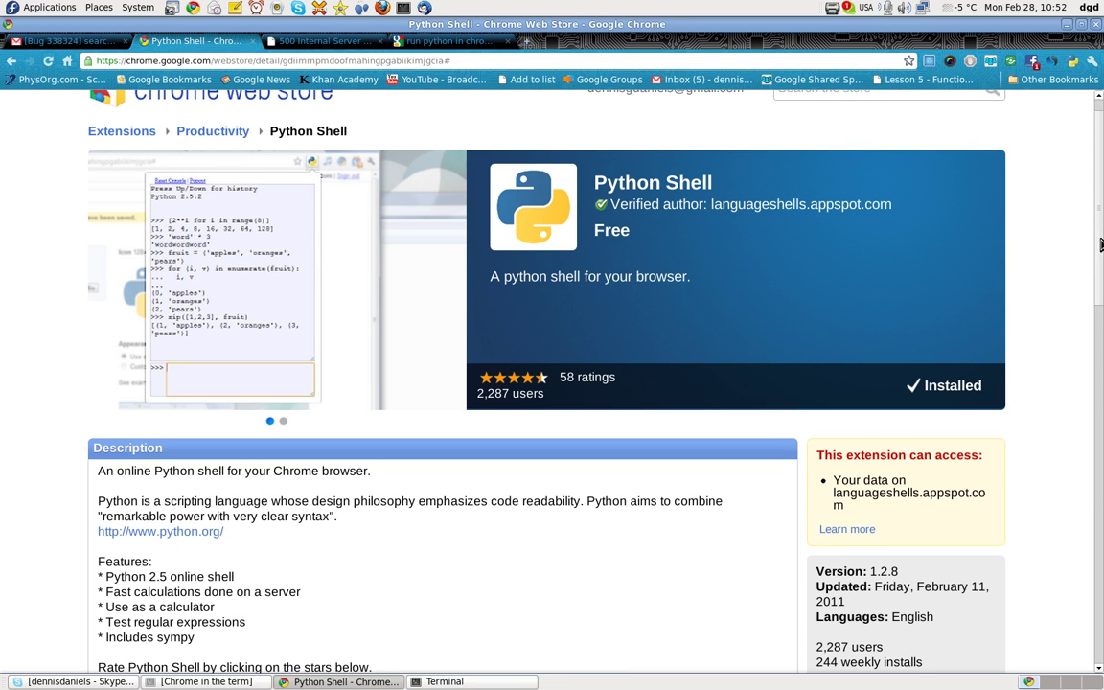
scroll(1100, 244, up, 1)
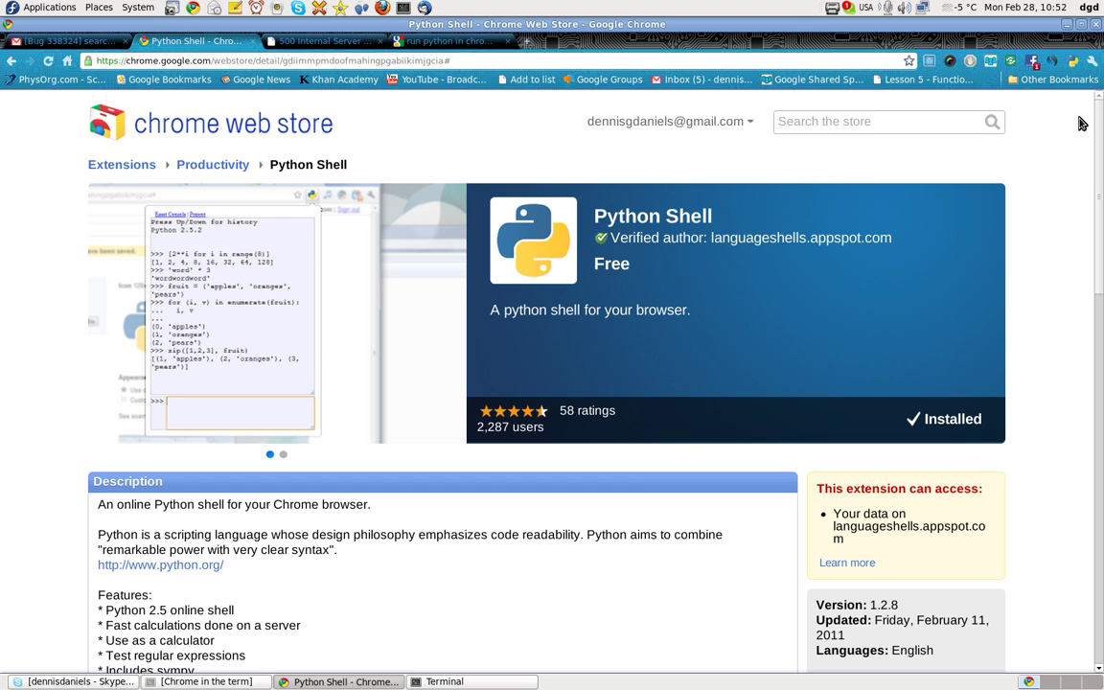
click(1073, 63)
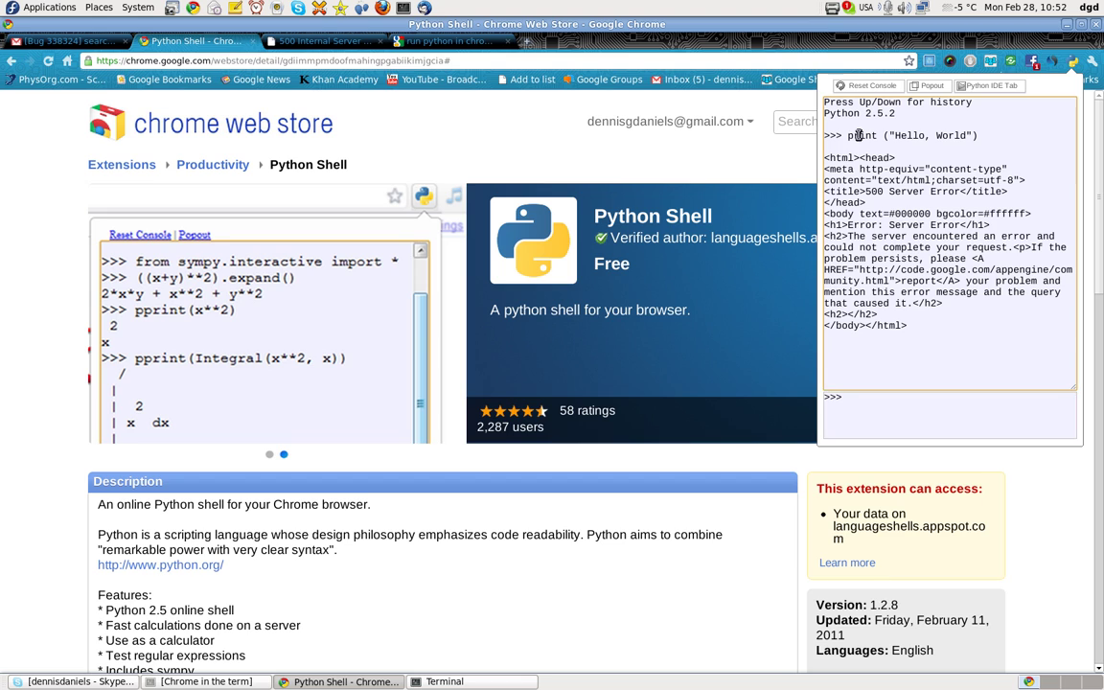
Enter 2 + 2= in the Python Shell console, getting a SyntaxError: invalid syntax
drag(849, 136, 995, 139)
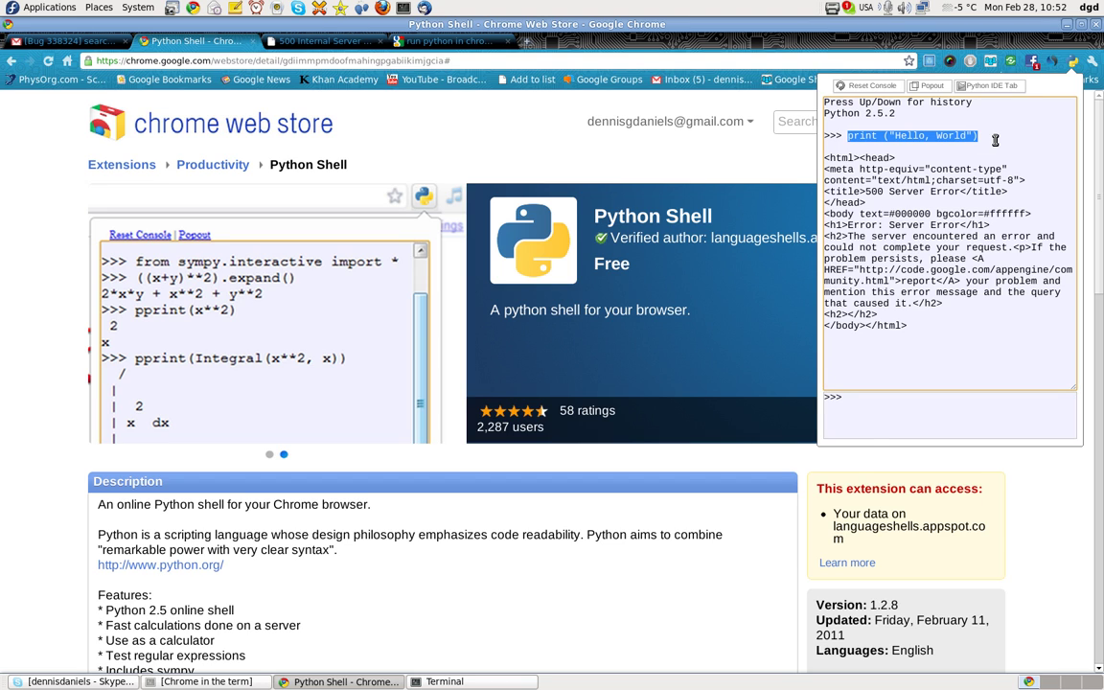
click(871, 398)
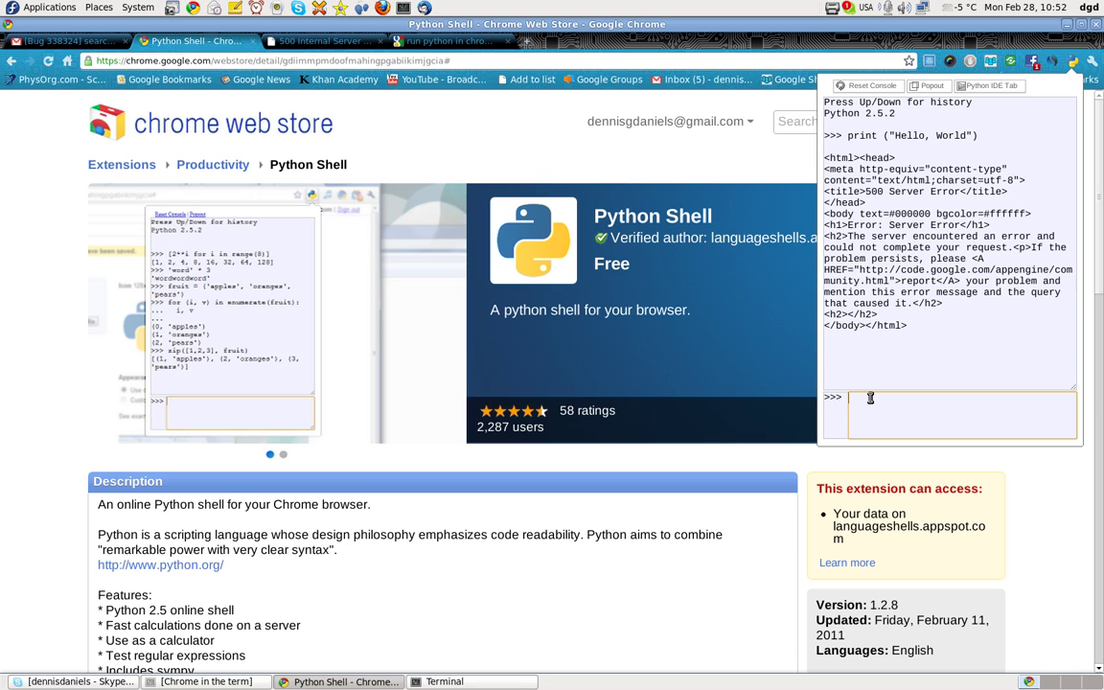
text(2 )
text(+ )
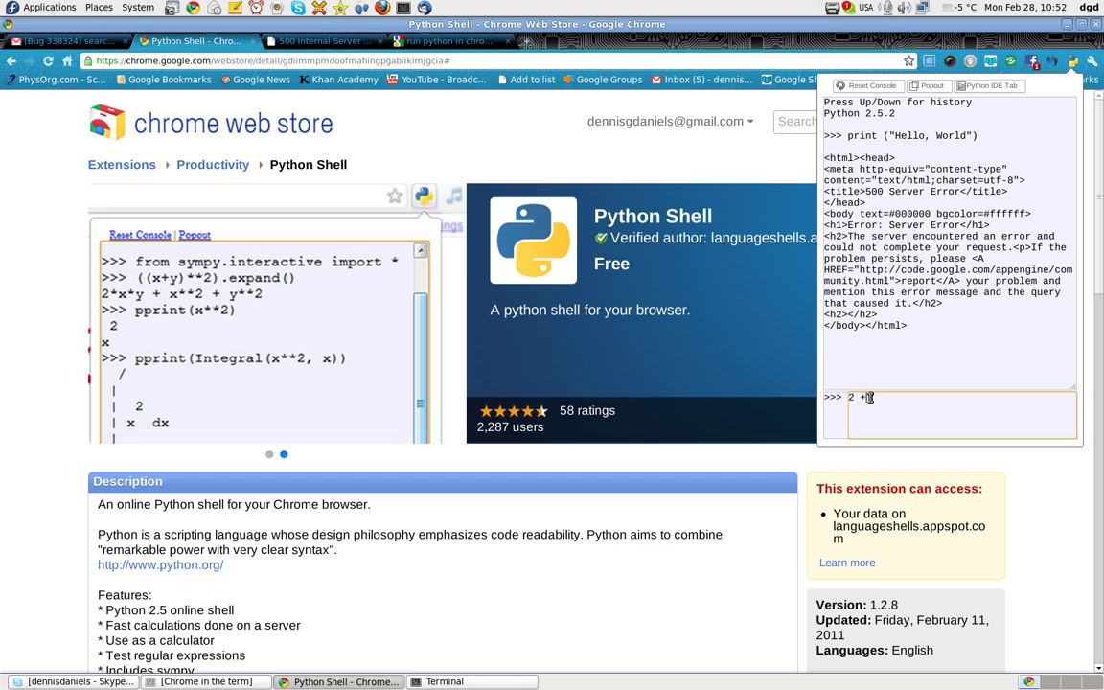
text(2=)
key(Return)
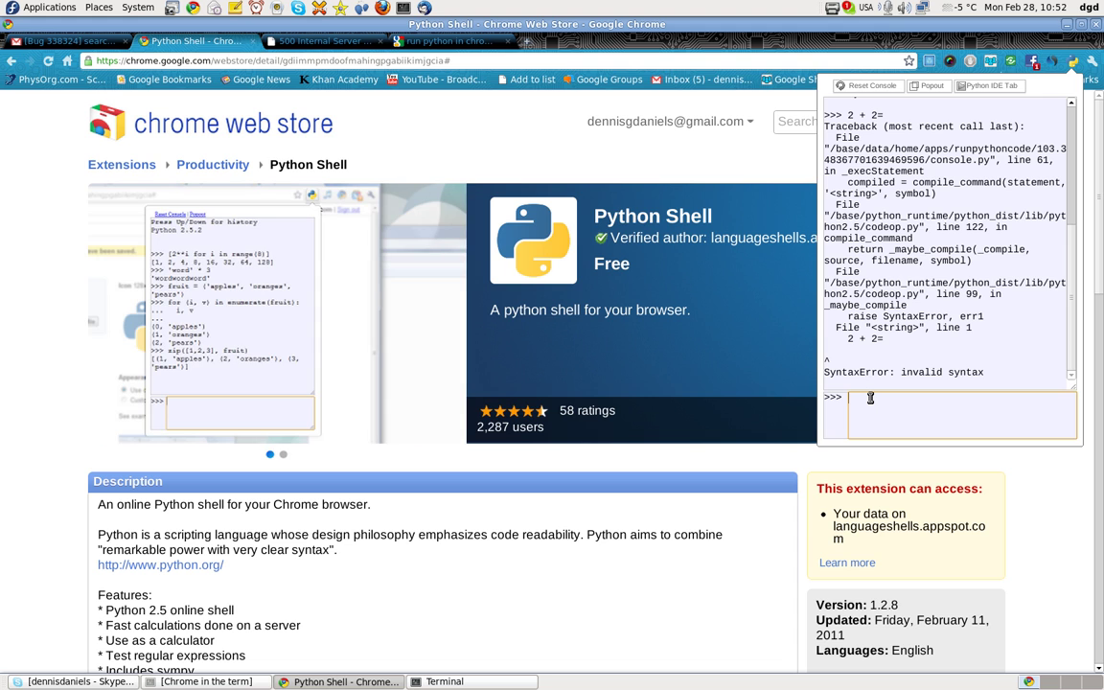
Close the console and search the web for 'python script example' in a new tab
click(456, 119)
key(ctrl+t)
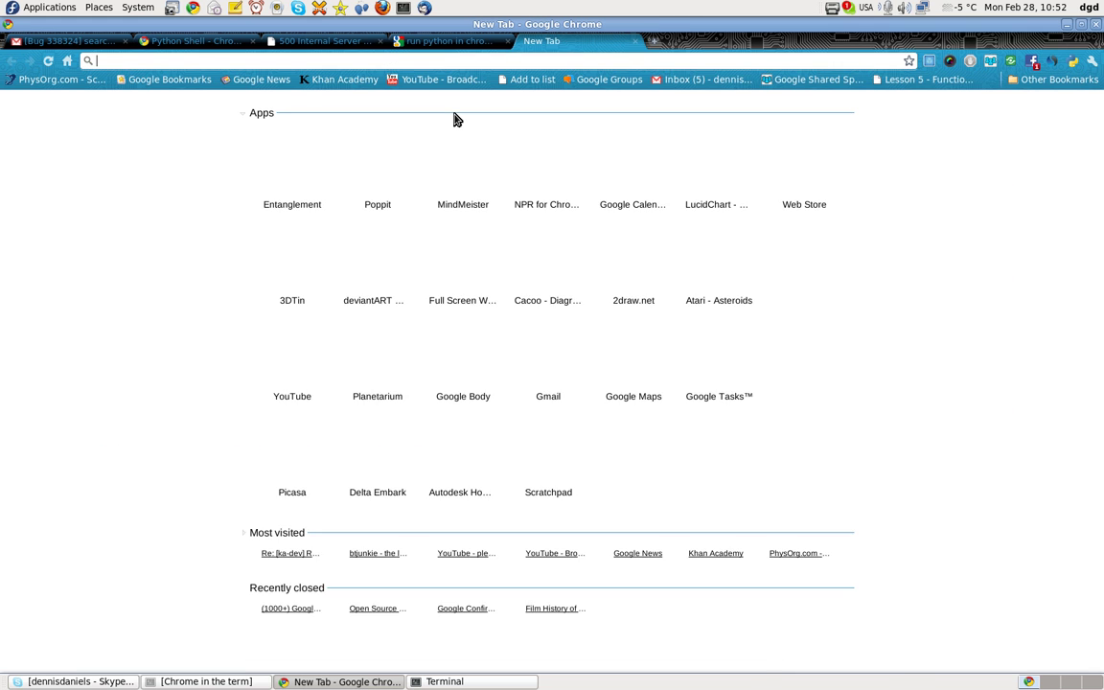
text(python)
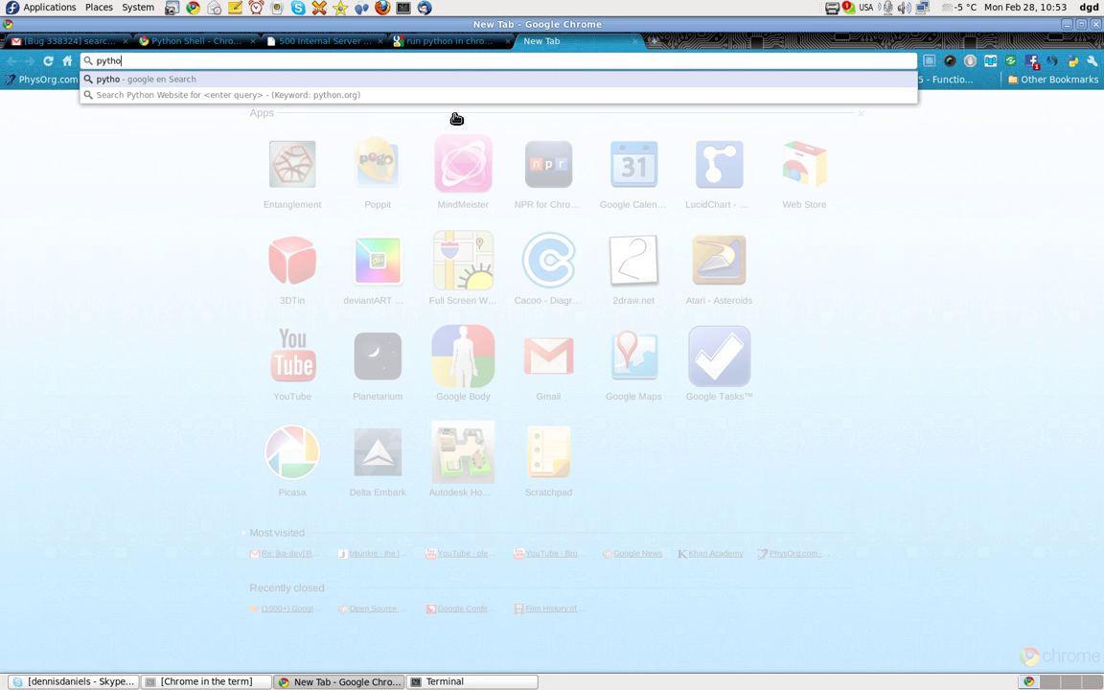
text( scri)
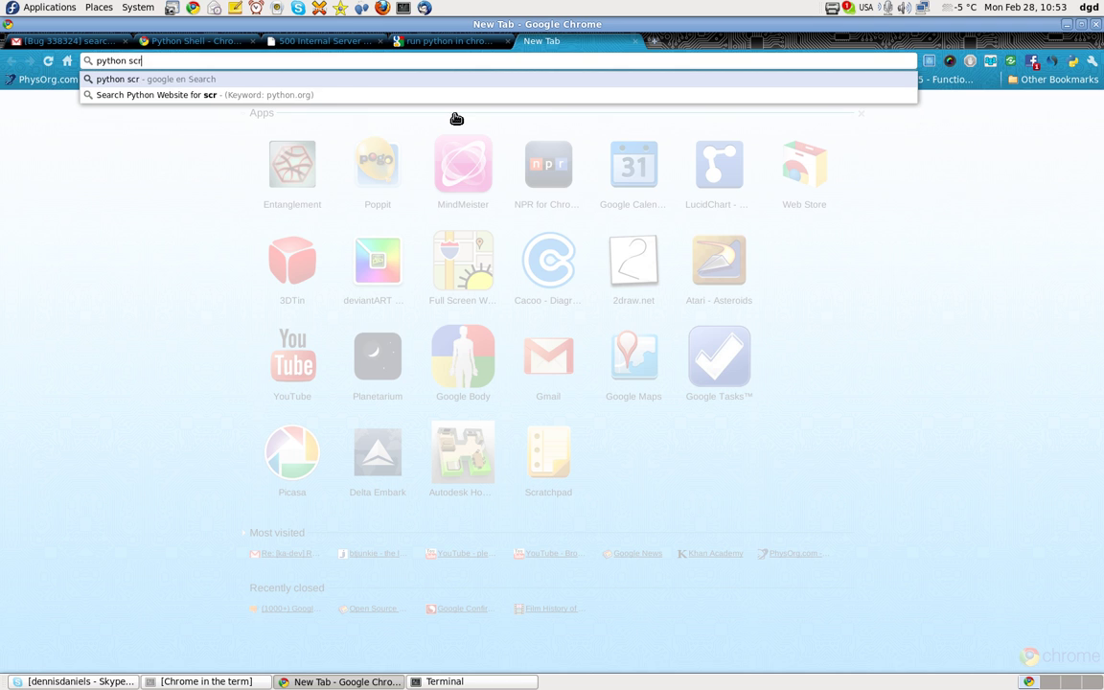
text(p)
key(BackSpace)
key(BackSpace)
text(ipt)
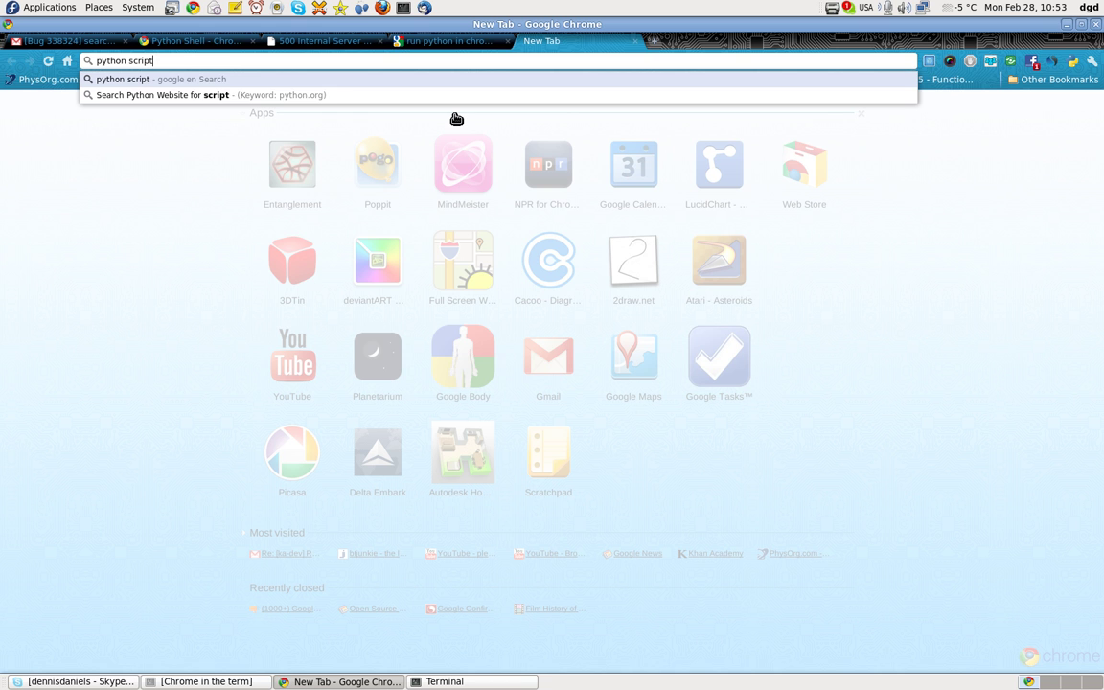
text( example)
key(Return)
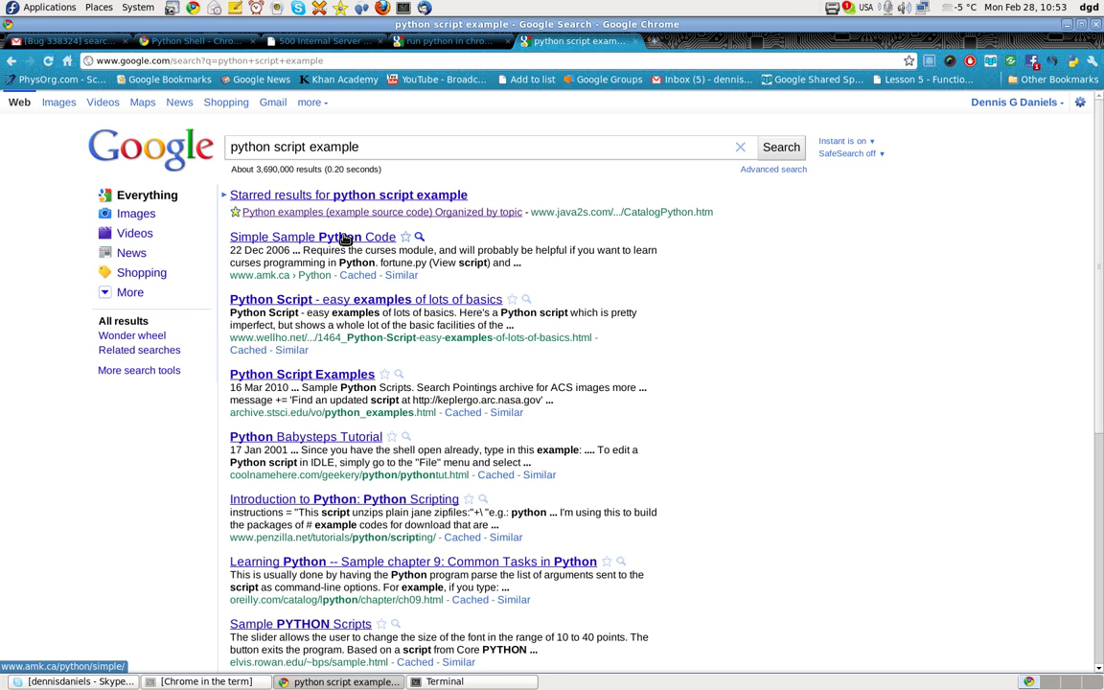
Open the wellho.net 'Python Script - easy examples of lots of basics' page and scroll through it
click(376, 301)
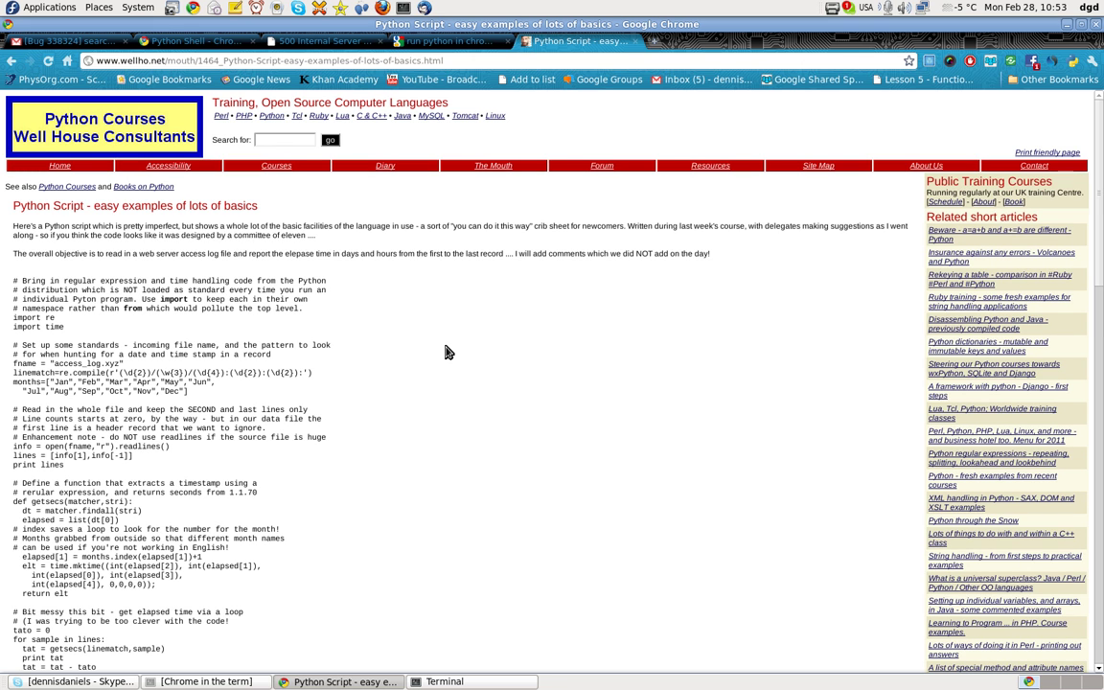
scroll(446, 353, down, 2)
scroll(446, 352, down, 1)
scroll(446, 352, down, 3)
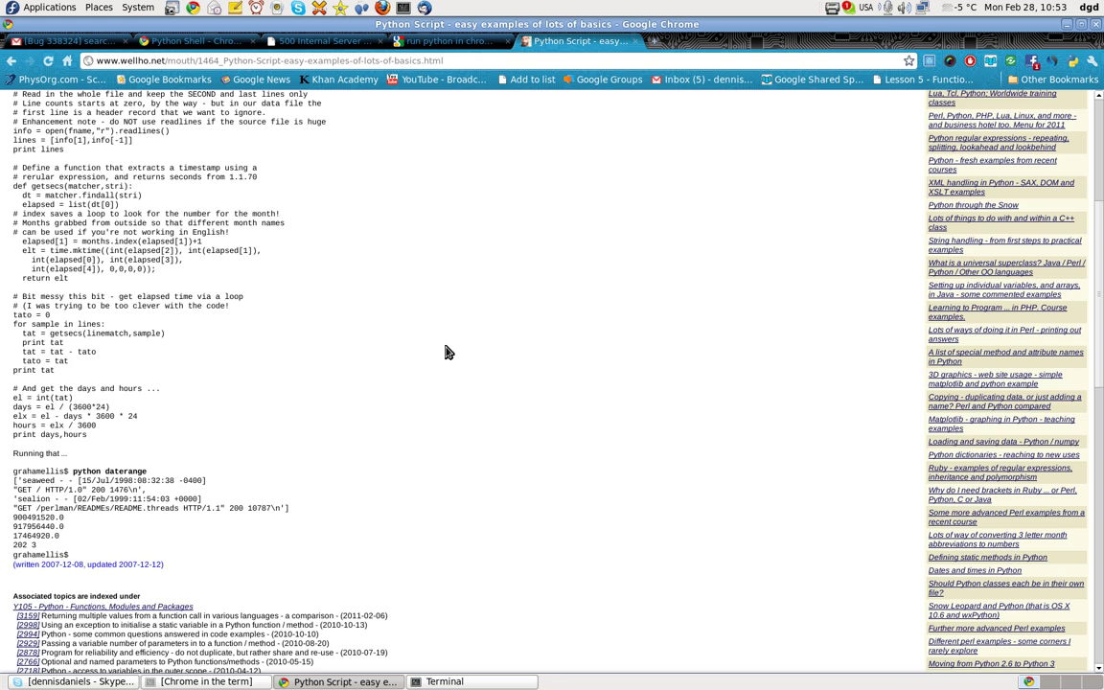
scroll(446, 352, down, 2)
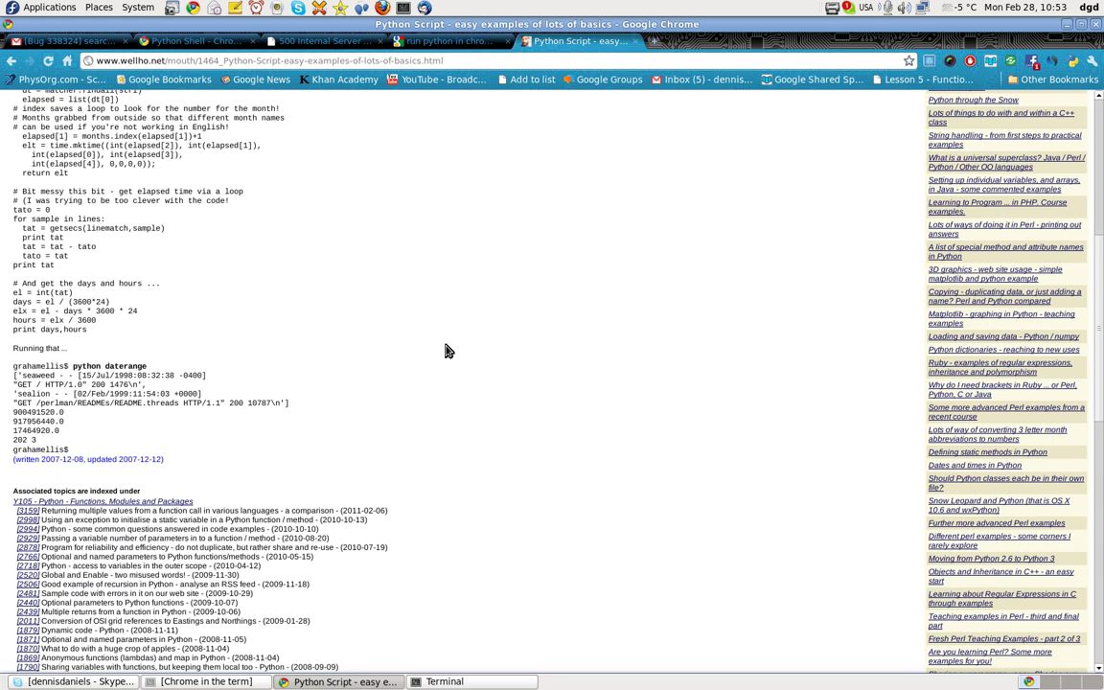
Search for 'python one liners' from the address bar
click(457, 60)
text(pyth)
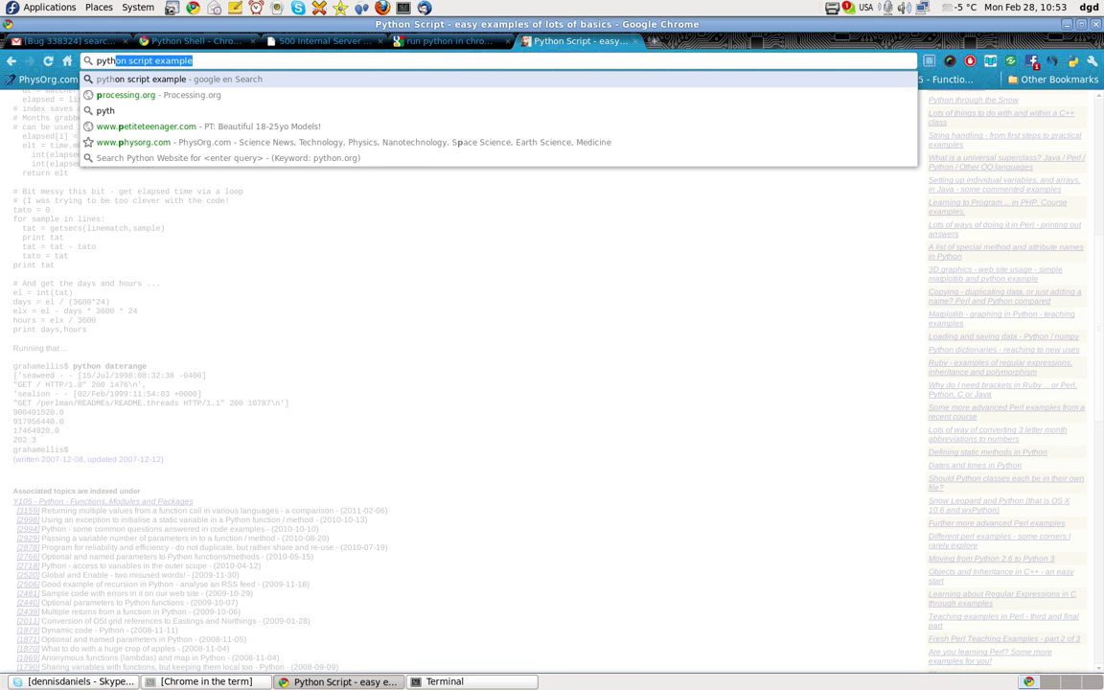
text(on one l)
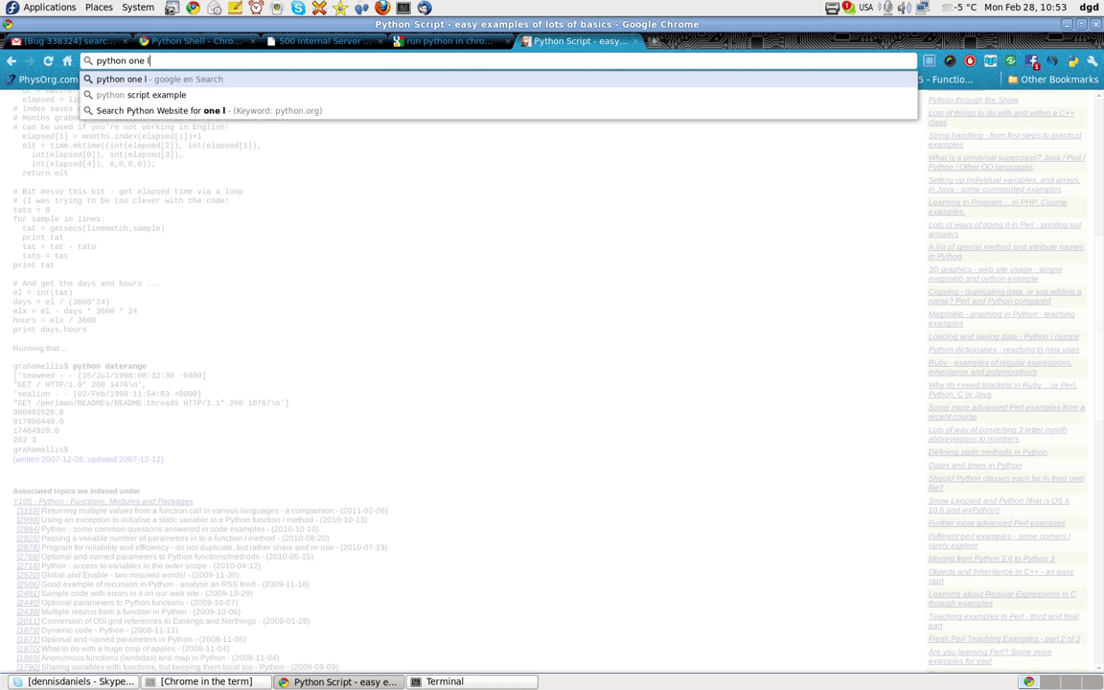
text(iners)
key(Return)
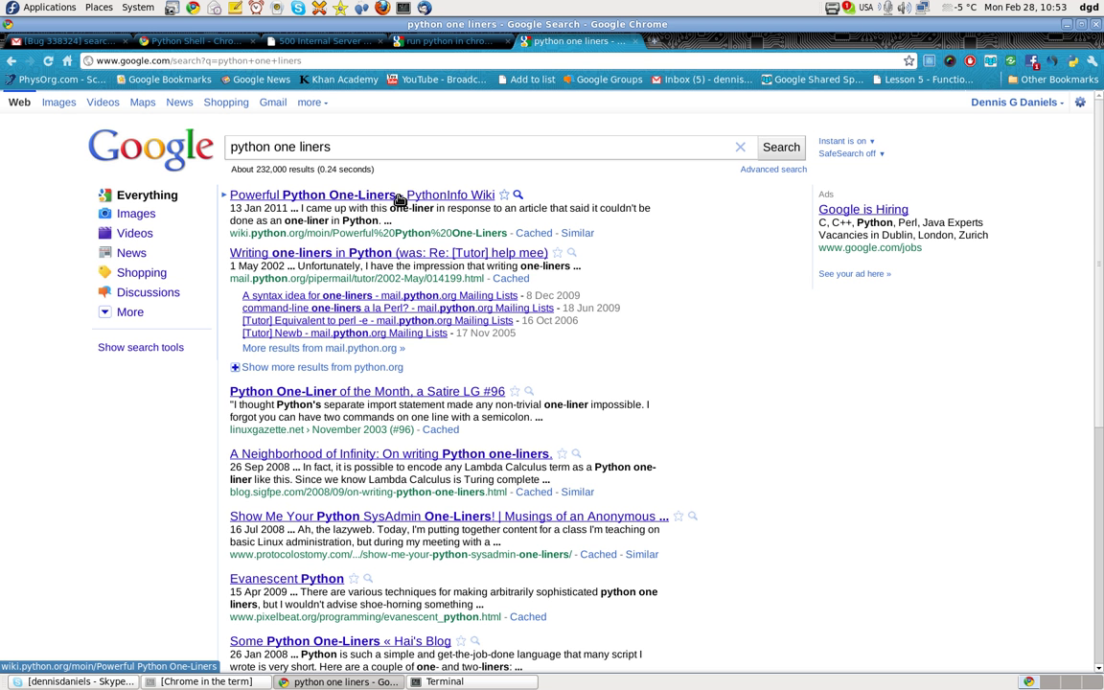
Open the Powerful Python One-Liners wiki page and select the 'f = lambda x: ...' subsets line
click(391, 195)
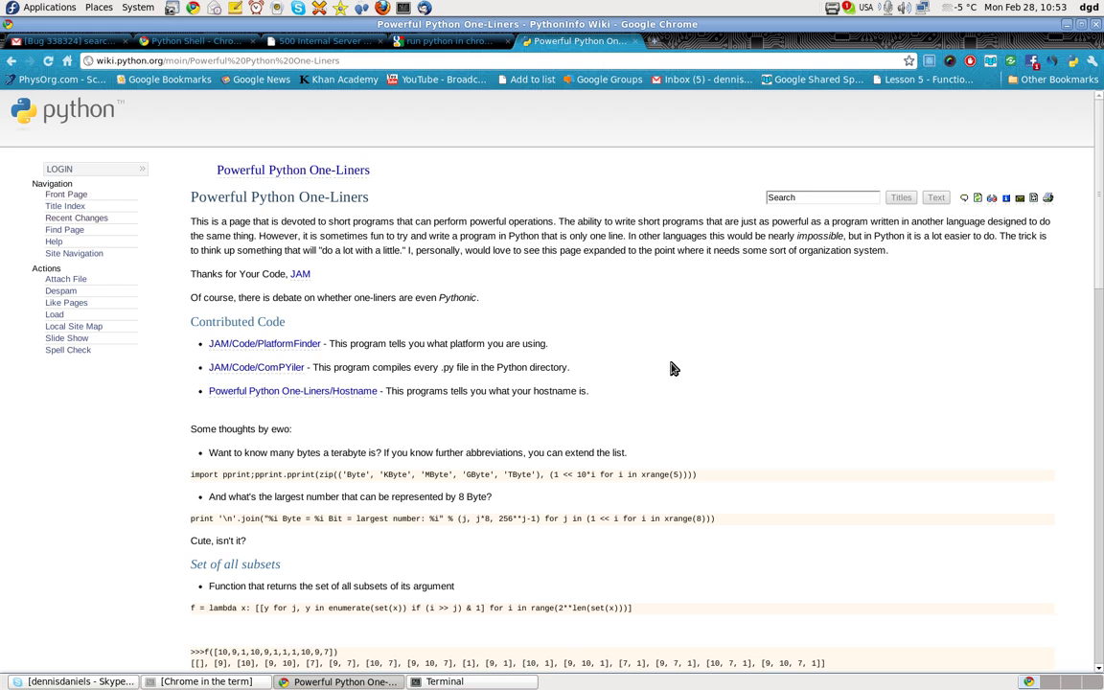
scroll(674, 369, down, 1)
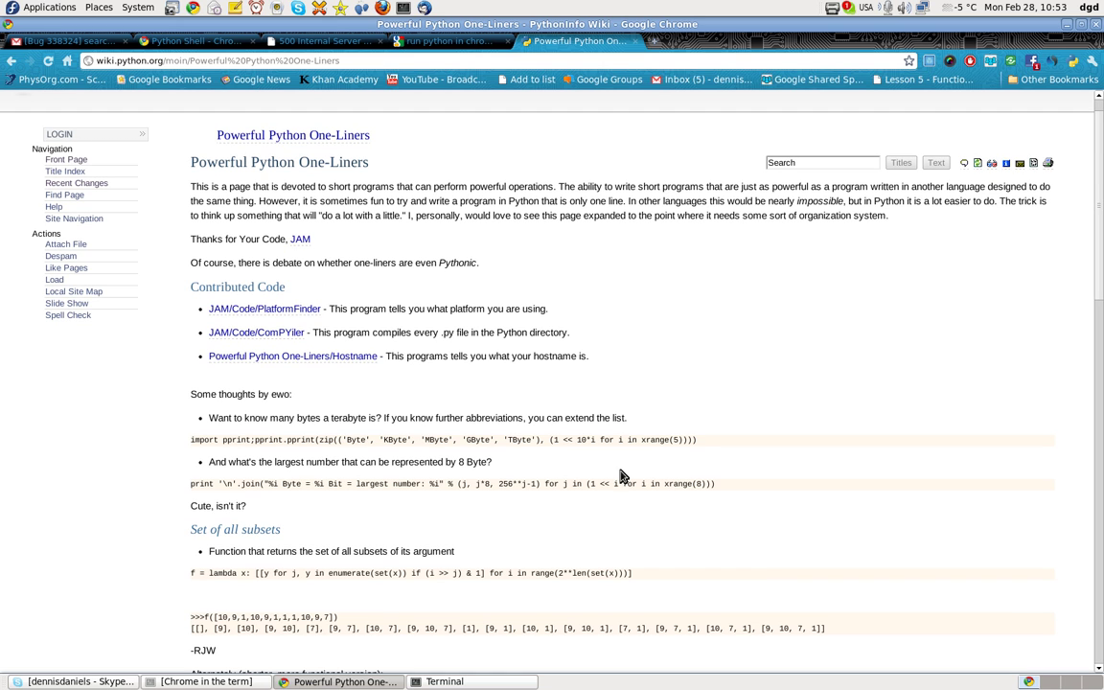
drag(634, 573, 187, 574)
key(ctrl+c)
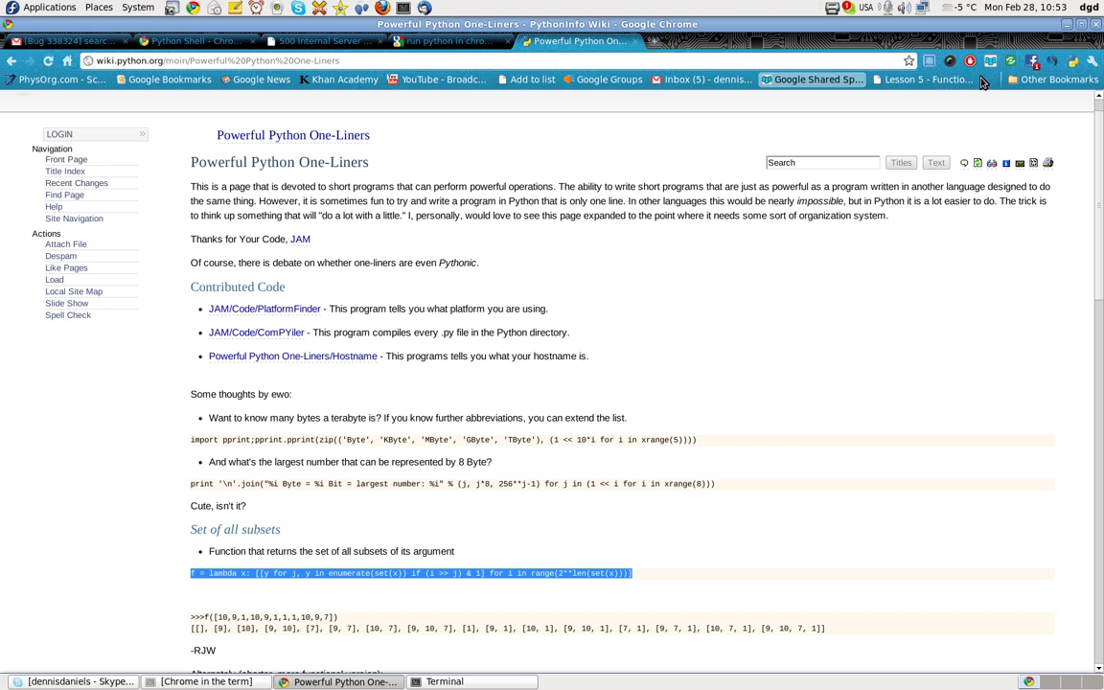
Paste the subsets lambda into the Python Shell console and run it
click(1073, 60)
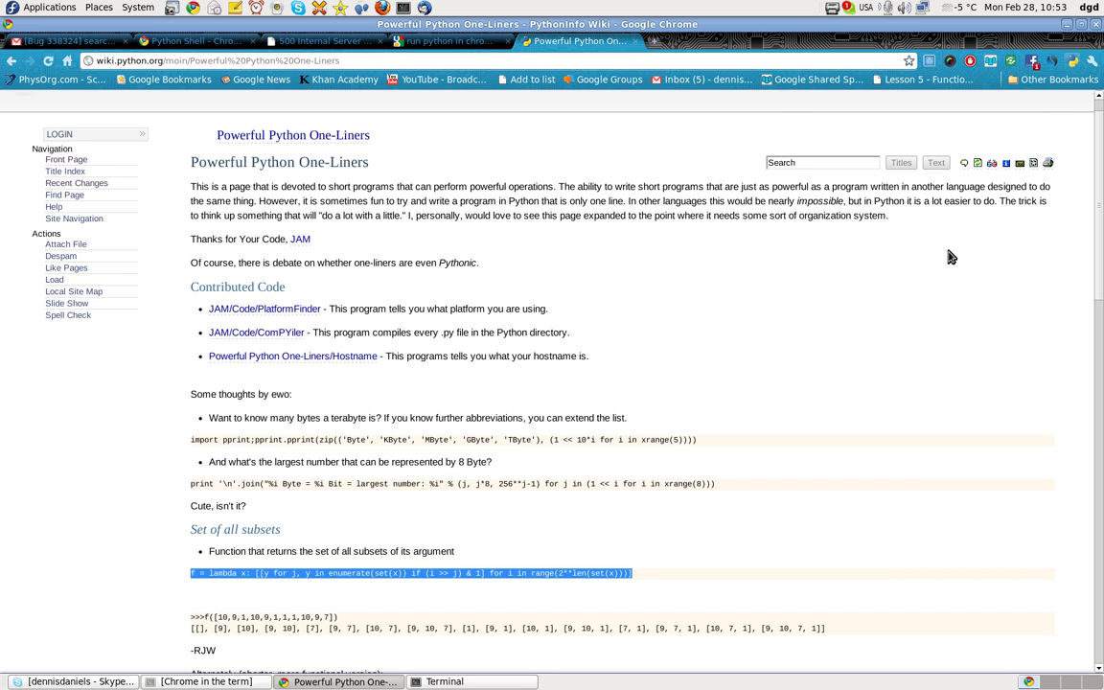
key(ctrl+v)
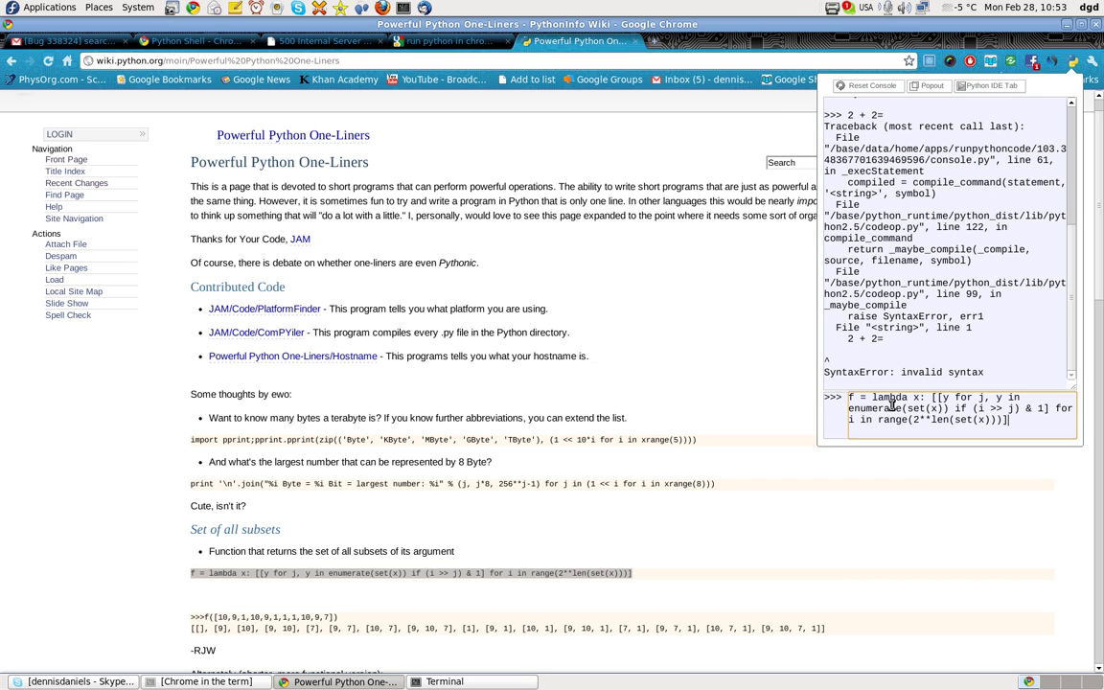
key(Return)
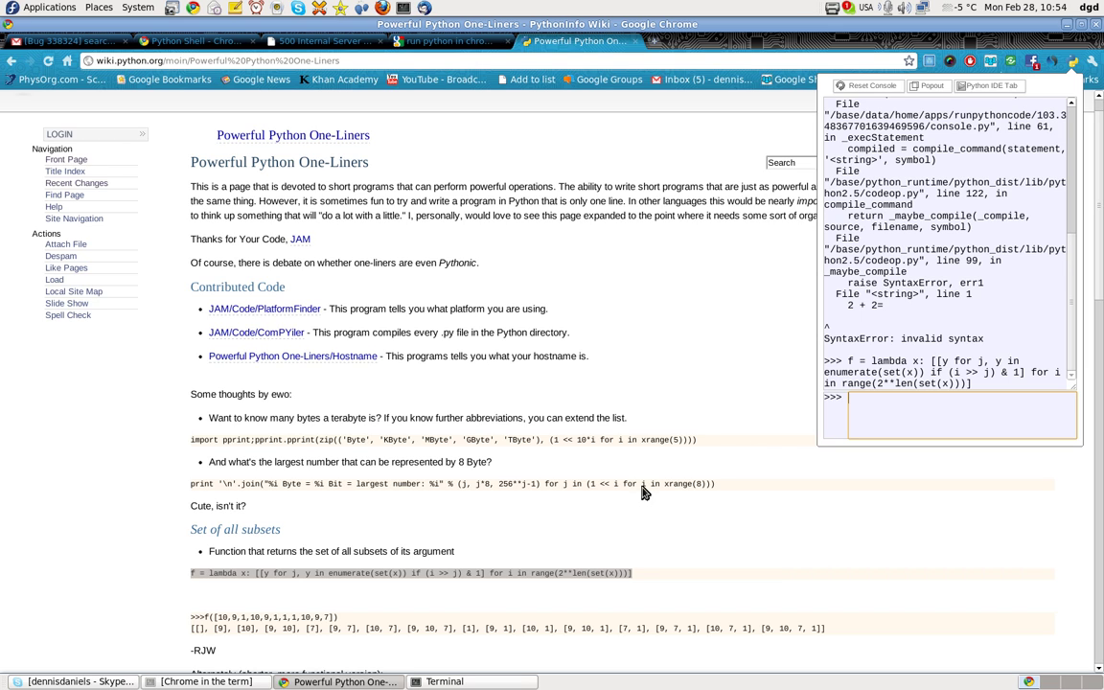
Select the wiki's f([10,9,1,…]) example call and bring the Python Shell console back up
click(349, 622)
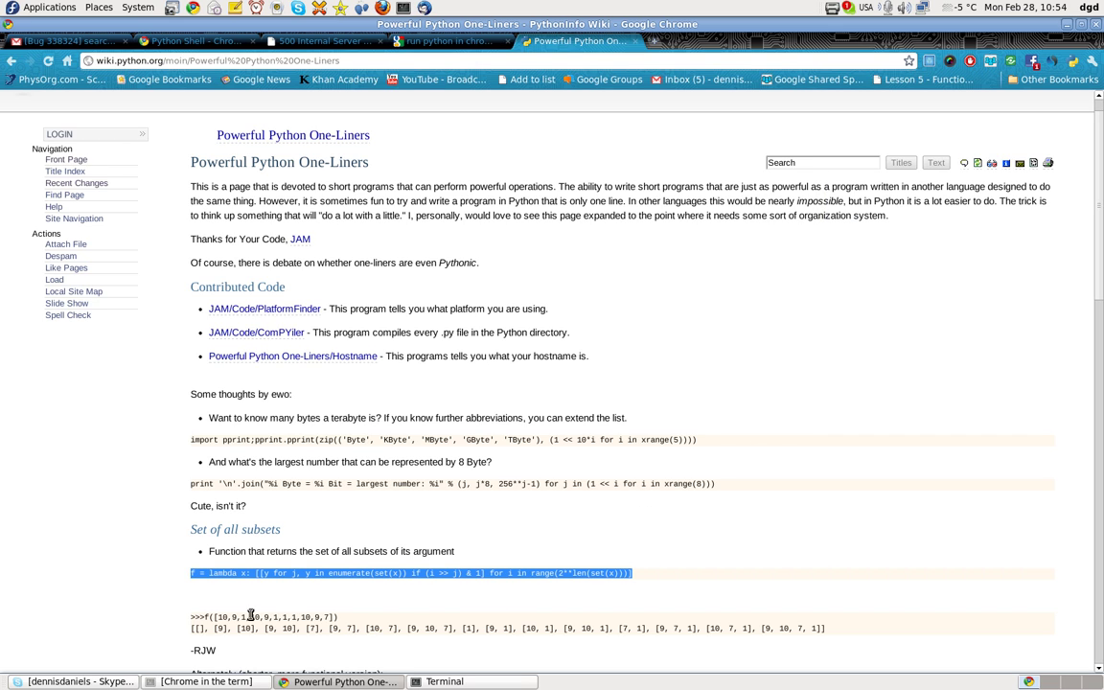
drag(337, 618, 205, 617)
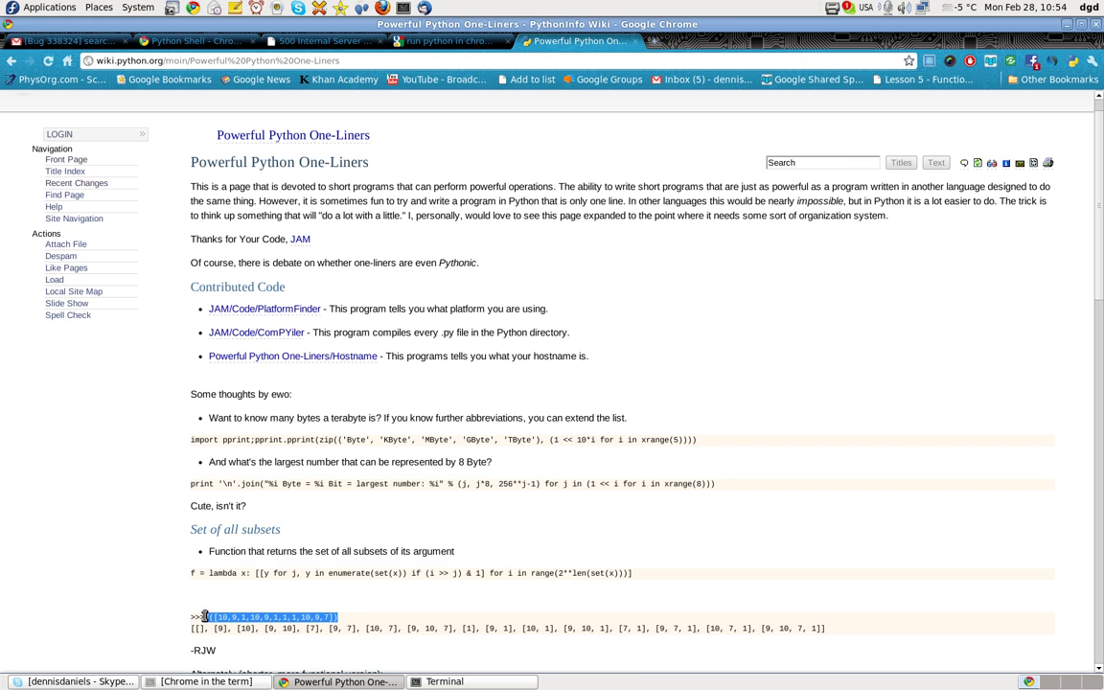
key(alt+Tab)
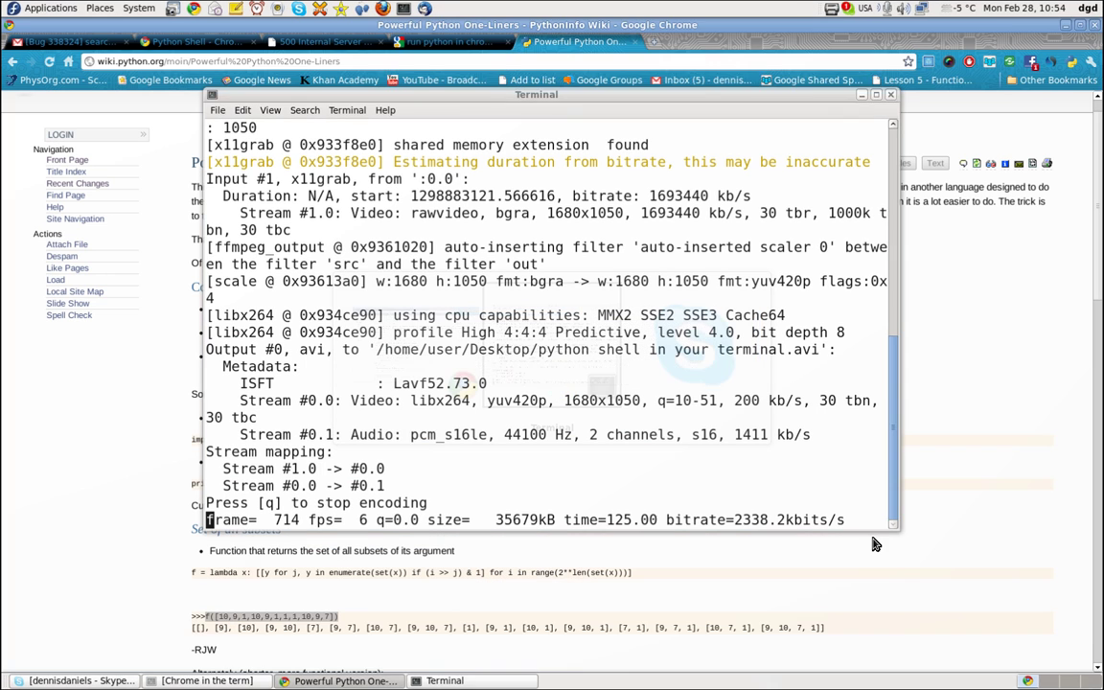
key(alt+Tab)
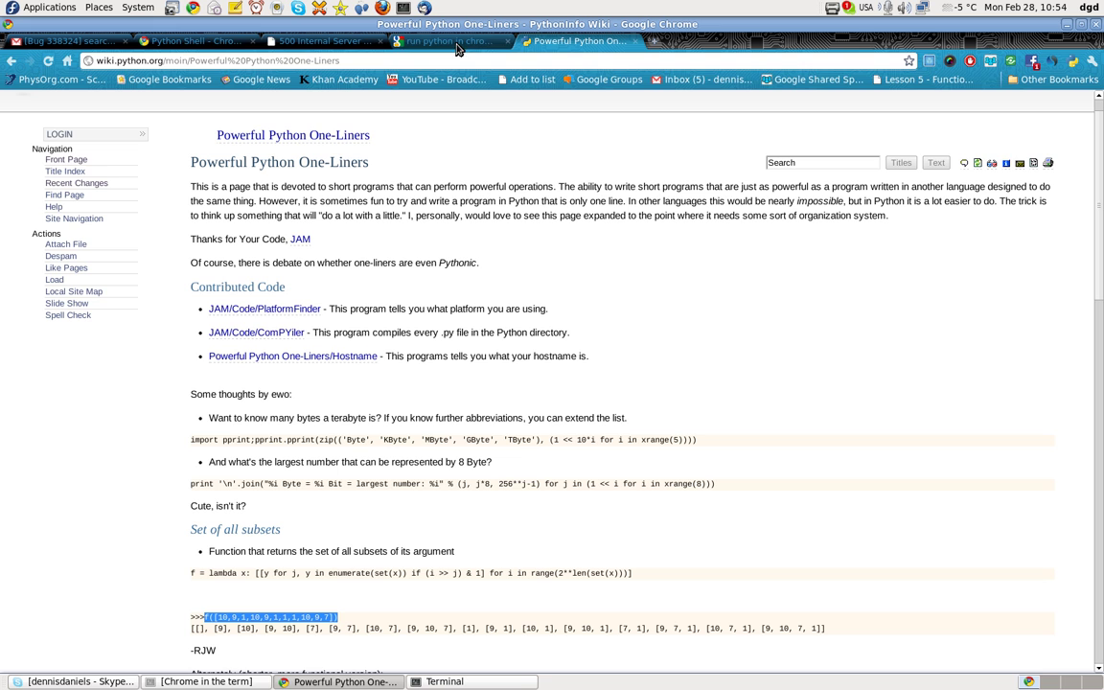
click(215, 43)
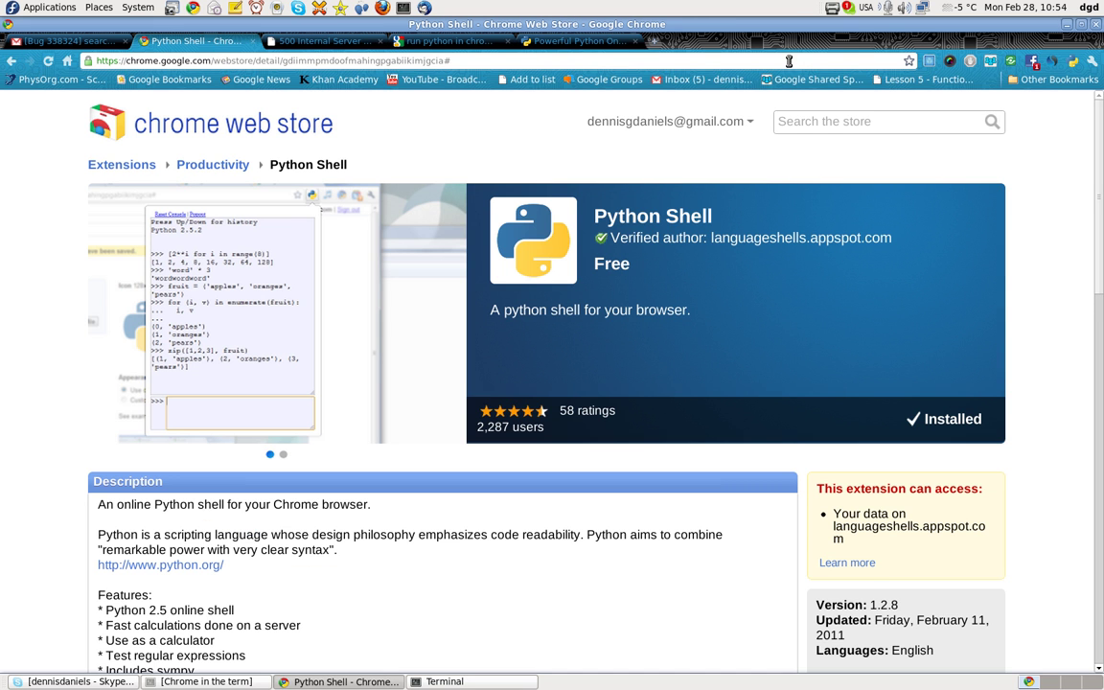
click(565, 42)
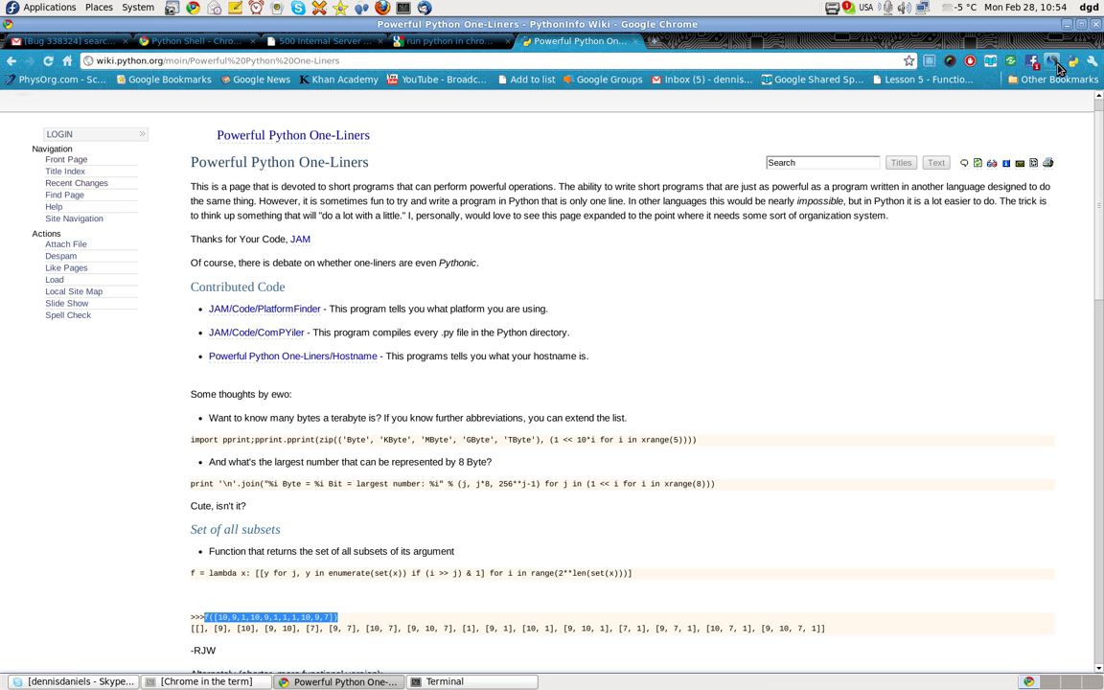
click(1073, 61)
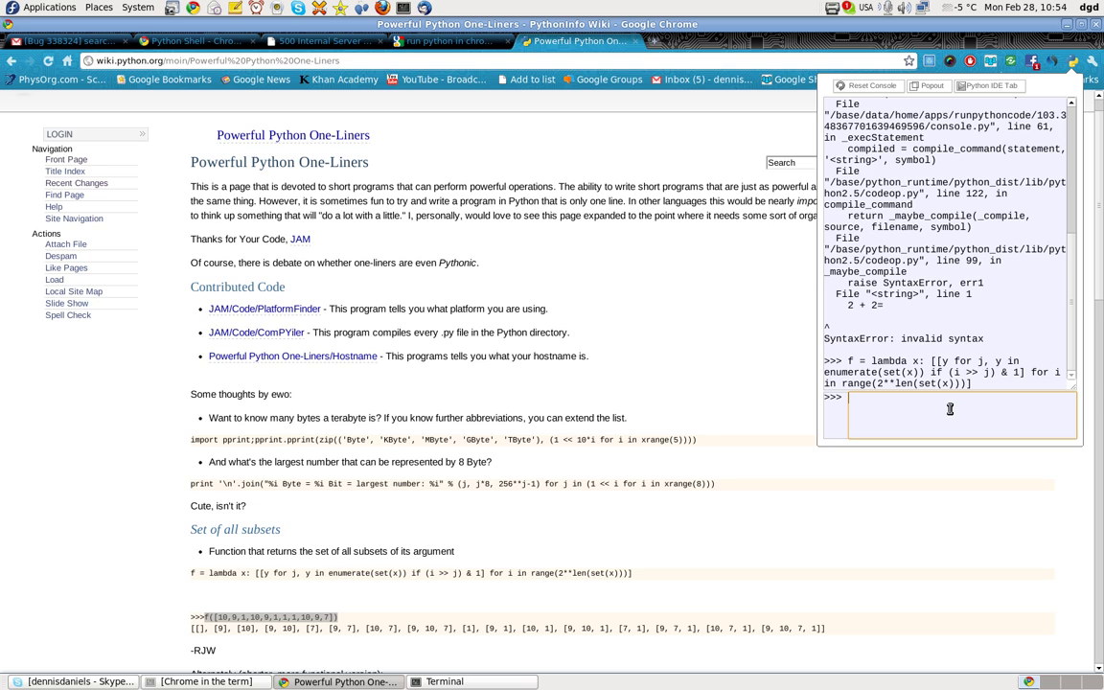
Run f([10,9,1,10,9,1,1,1,10,9,7]) to list all subsets, then run print ("Hello, World") twice from history
text(f([10,9,1,10,9,1,1,1,10,9,7]))
key(Return)
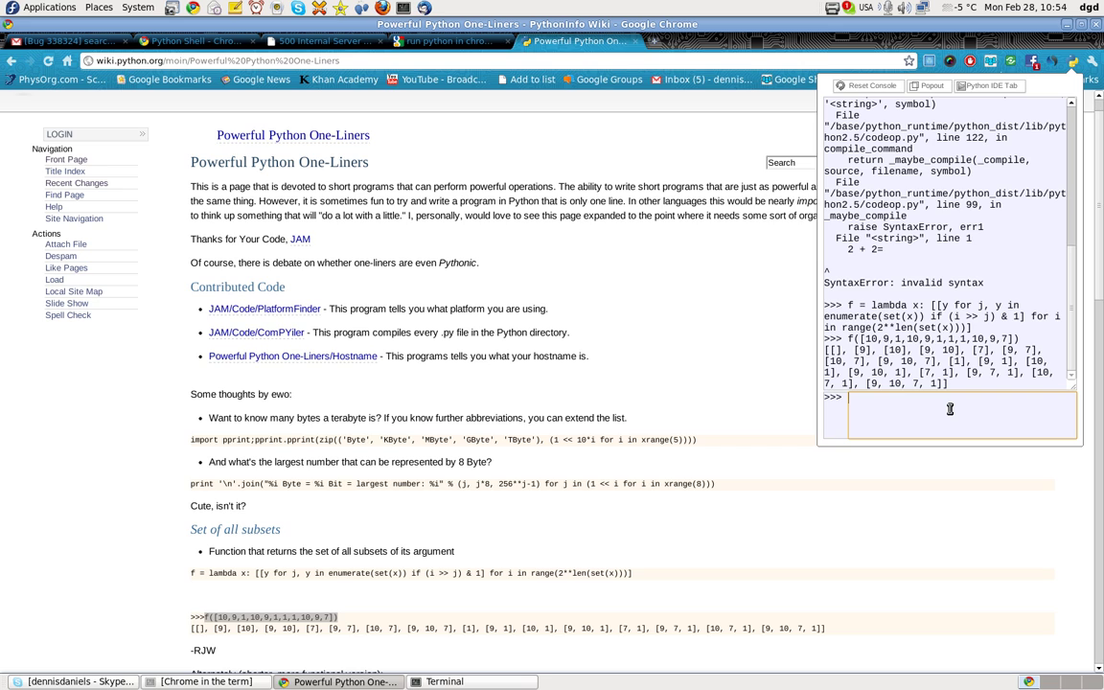
key(Up)
key(Up)
key(Up)
key(Up)
key(Return)
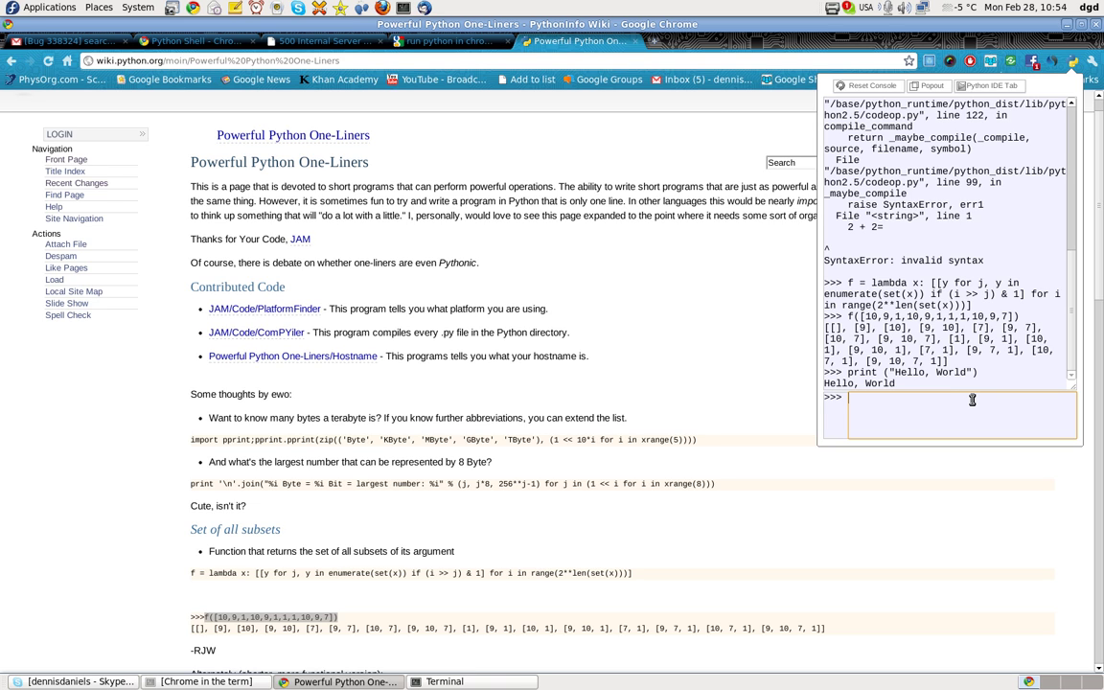
key(Up)
key(Return)
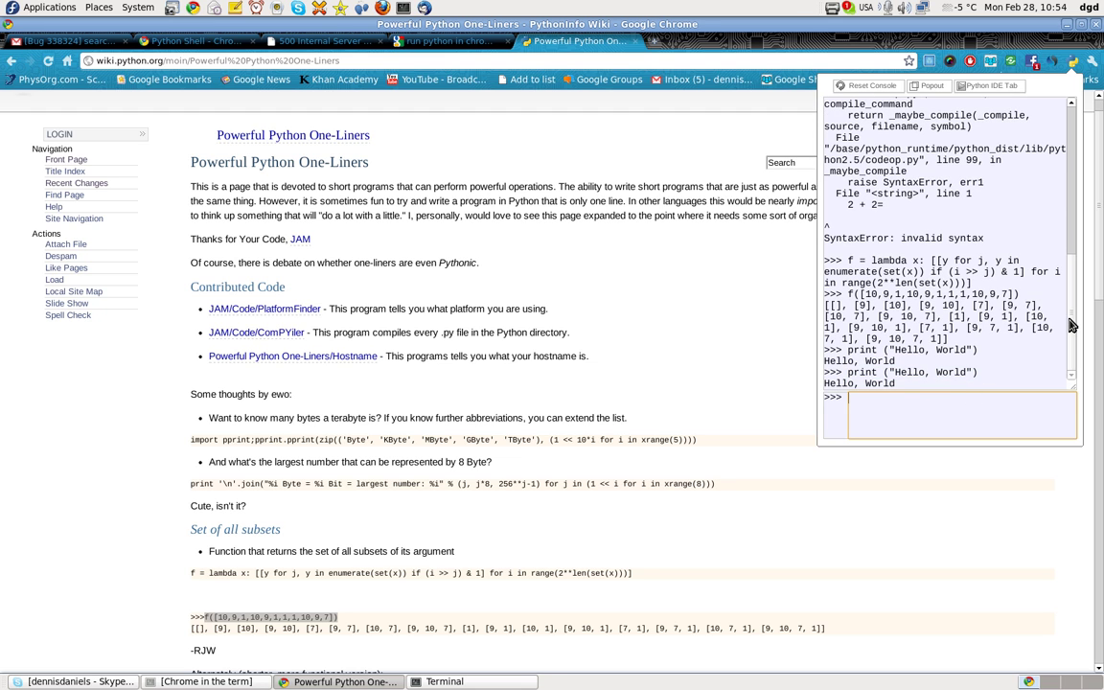
Review the earlier print command and its 500 error HTML in the console, then return to the store page
drag(1072, 320, 1075, 160)
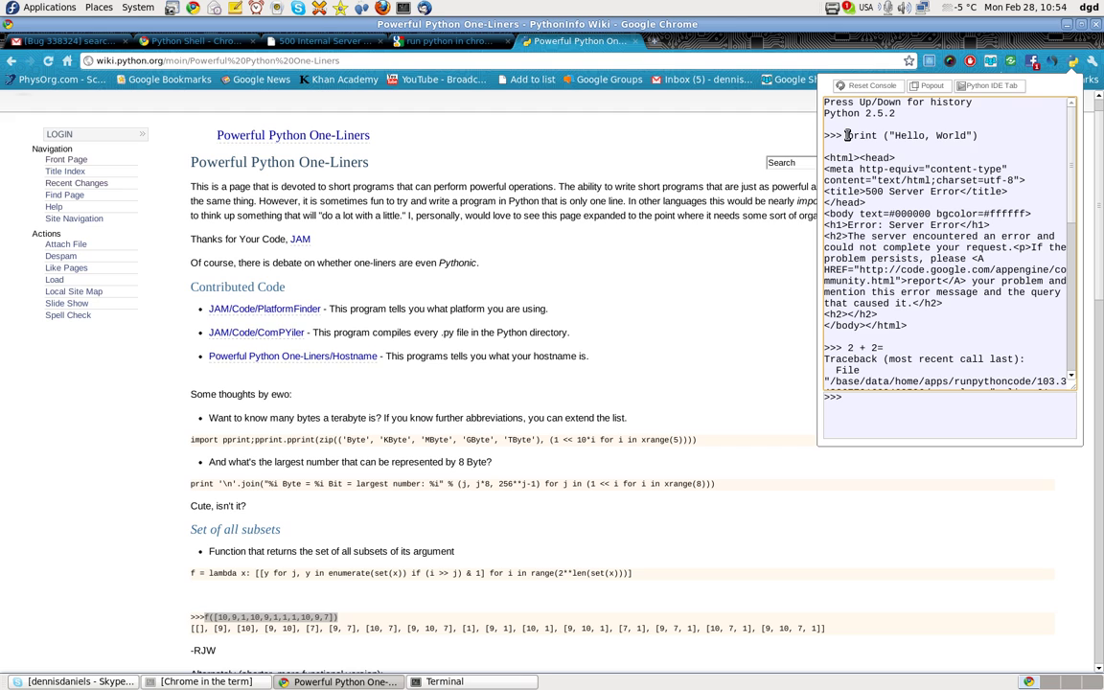
drag(847, 135, 978, 135)
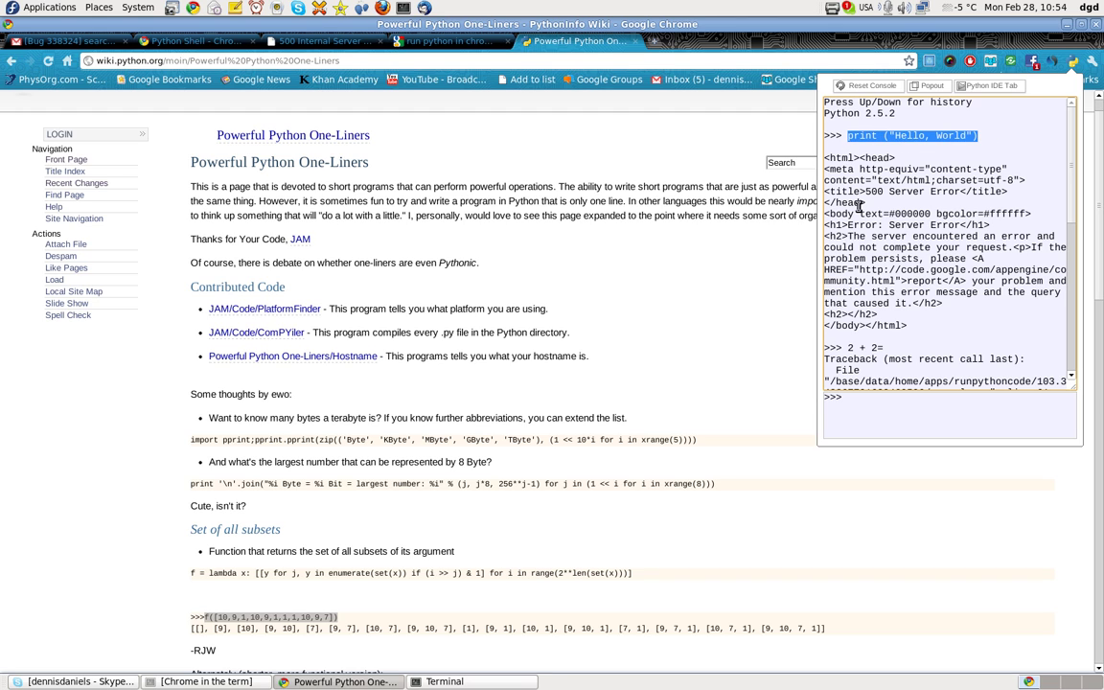
drag(907, 326, 825, 158)
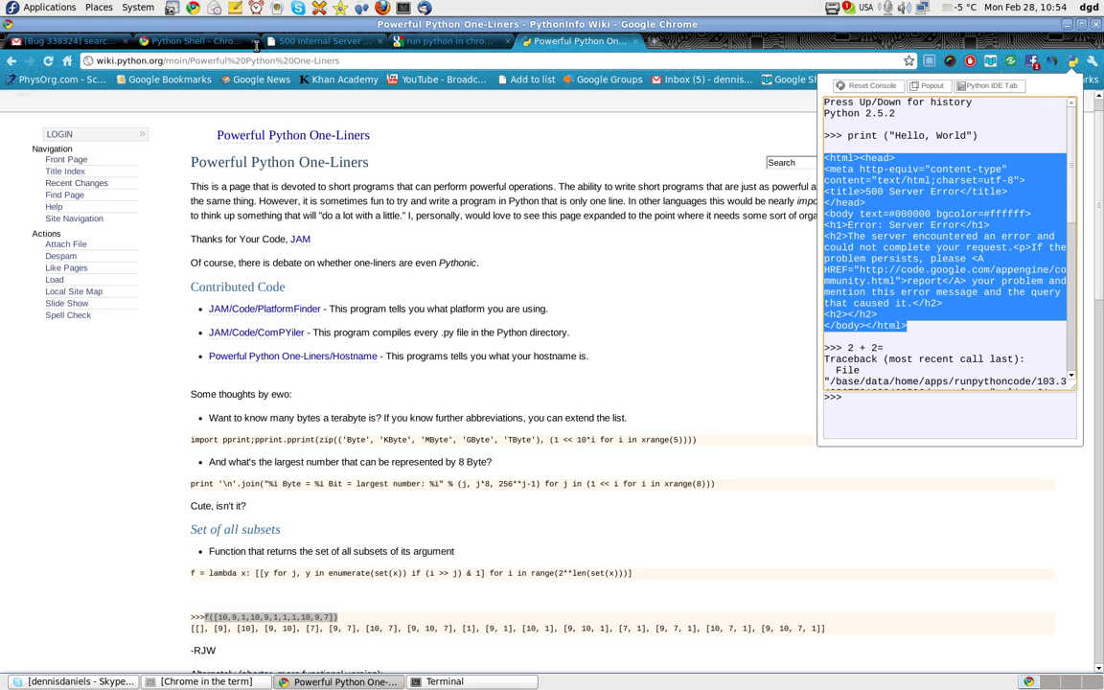
click(196, 41)
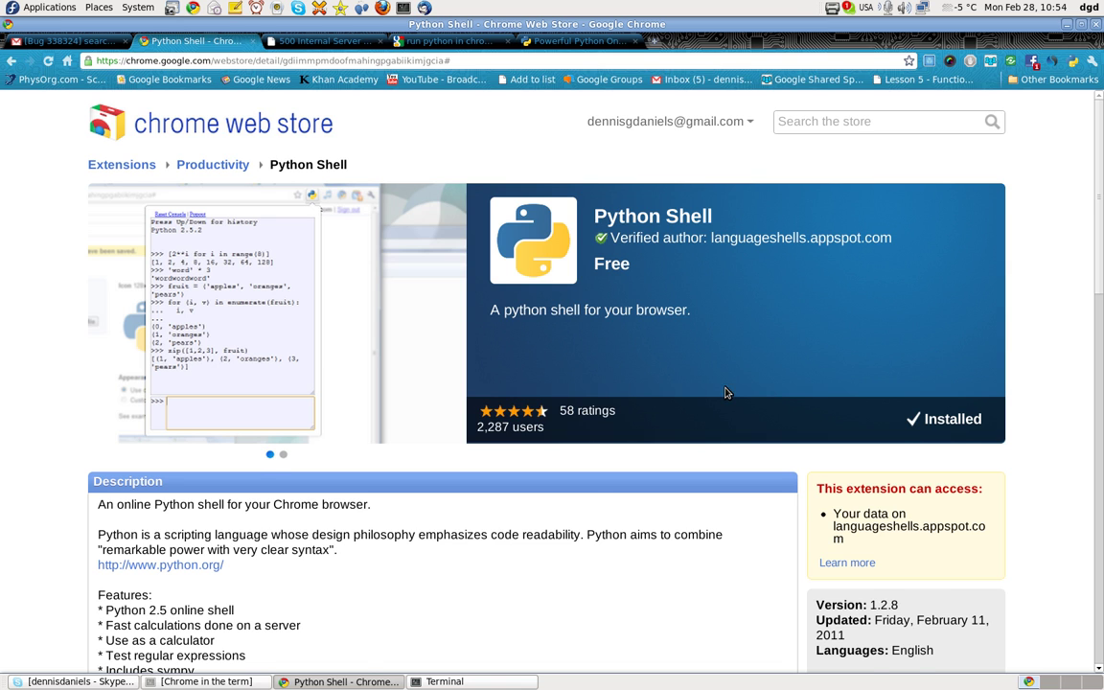
Scroll the Python Shell store listing and restore the Terminal showing the ffmpeg output
scroll(702, 575, down, 3)
scroll(410, 461, down, 1)
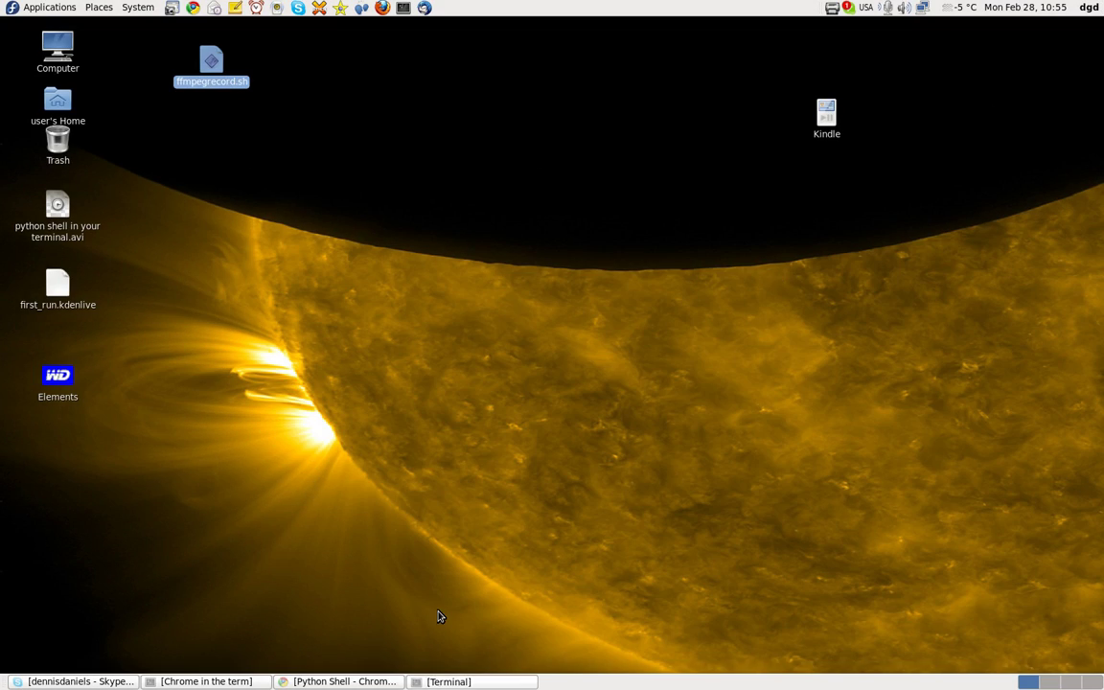
click(448, 681)
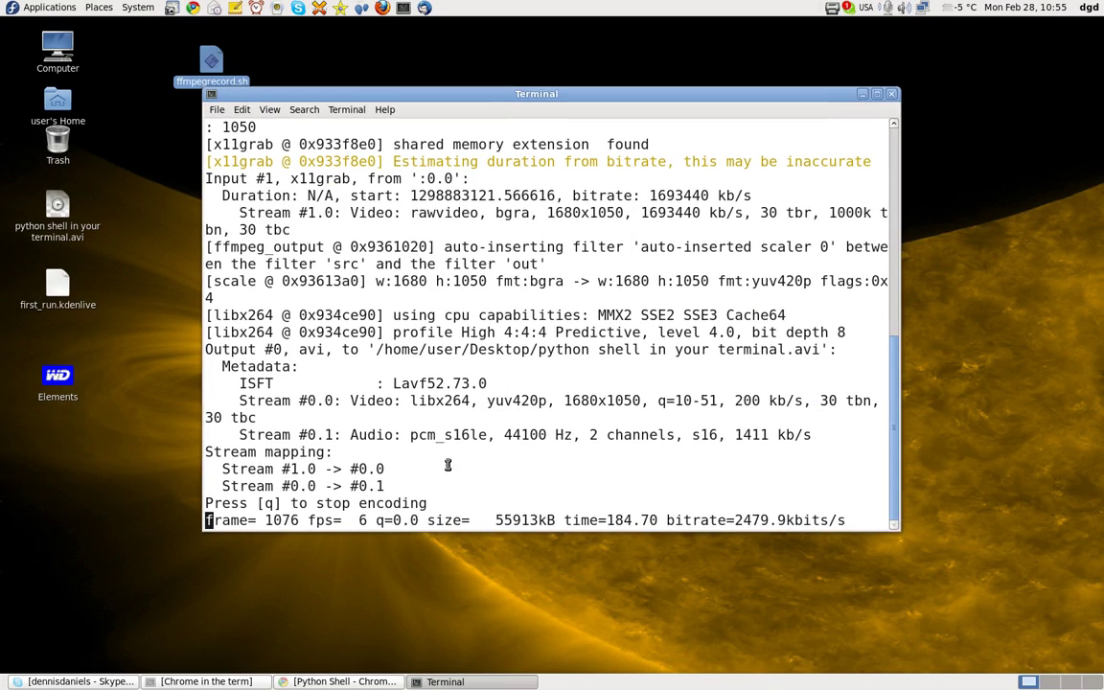